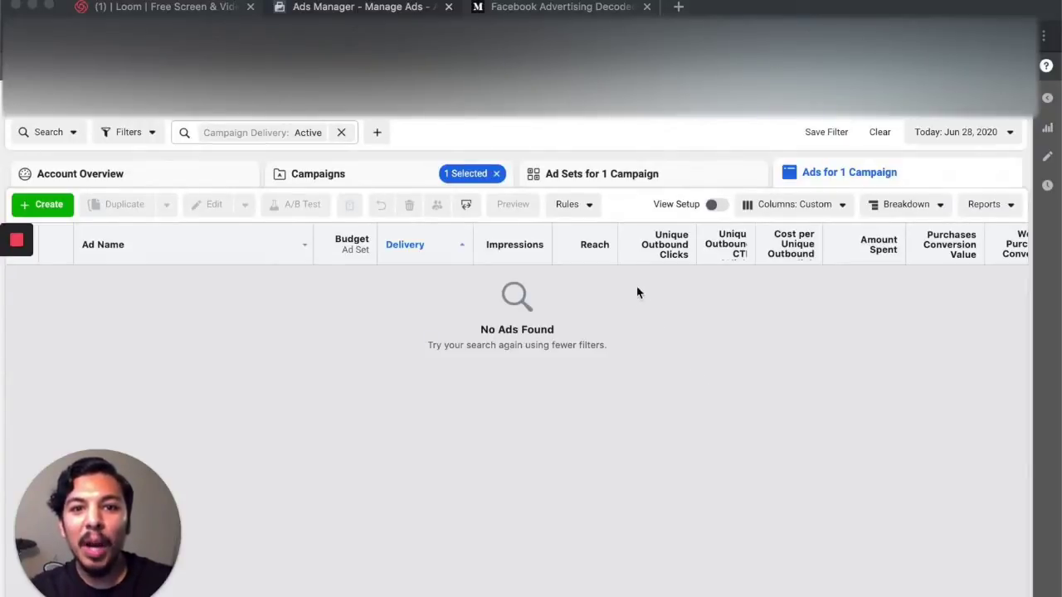
- Start a new automated rule for all active ads, keeping Turn off ads as its action
left_click(584, 208)
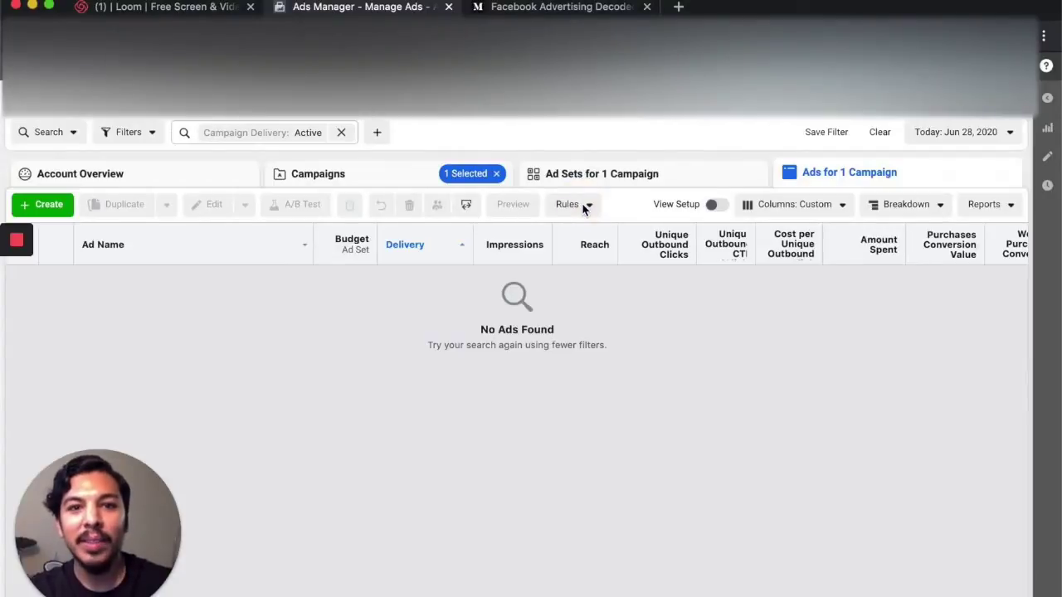
left_click(583, 208)
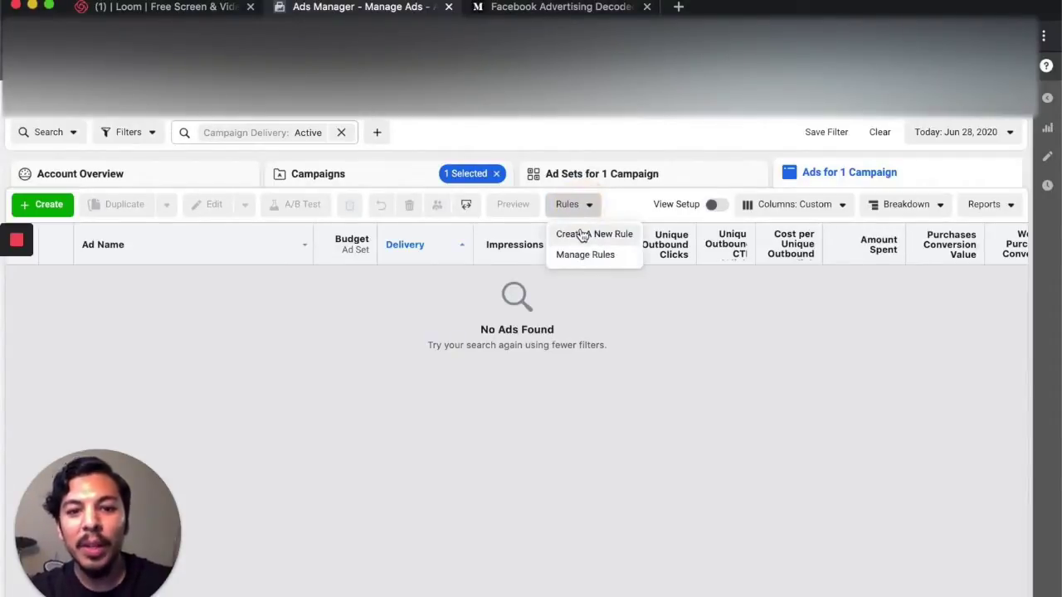
left_click(584, 235)
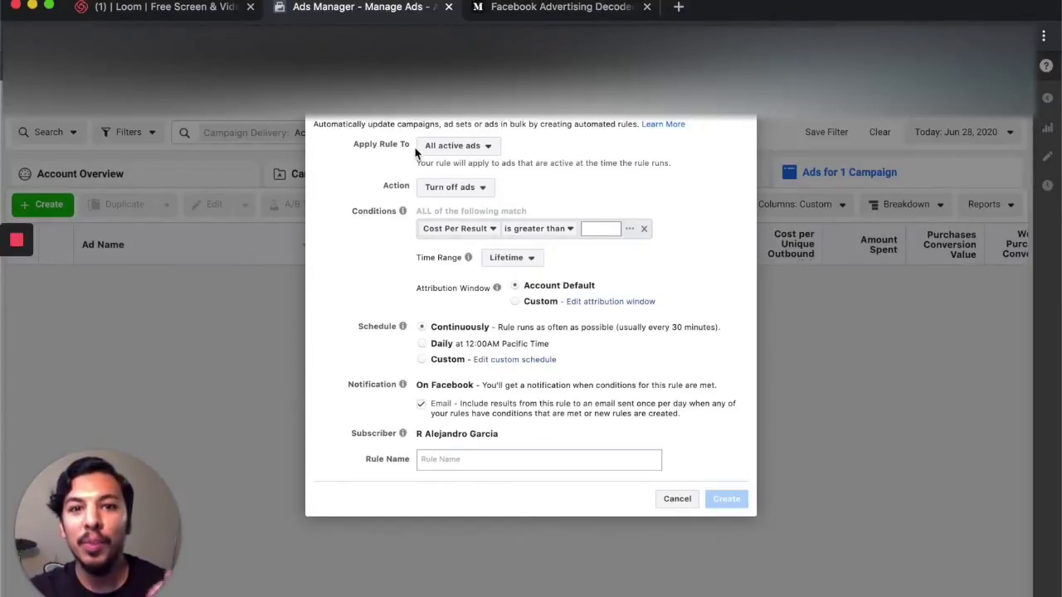
left_click(453, 193)
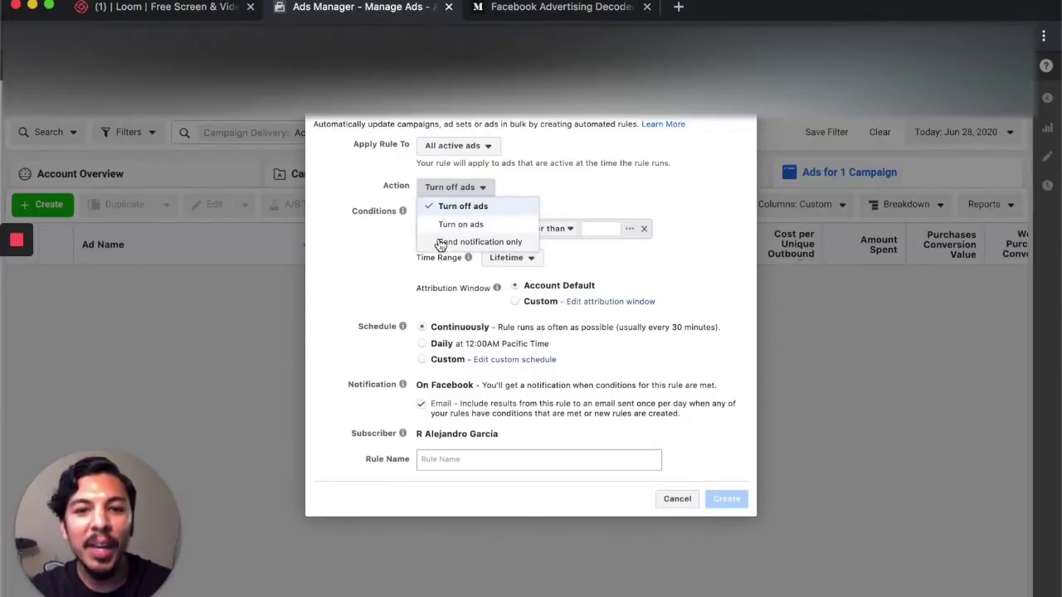
left_click(393, 247)
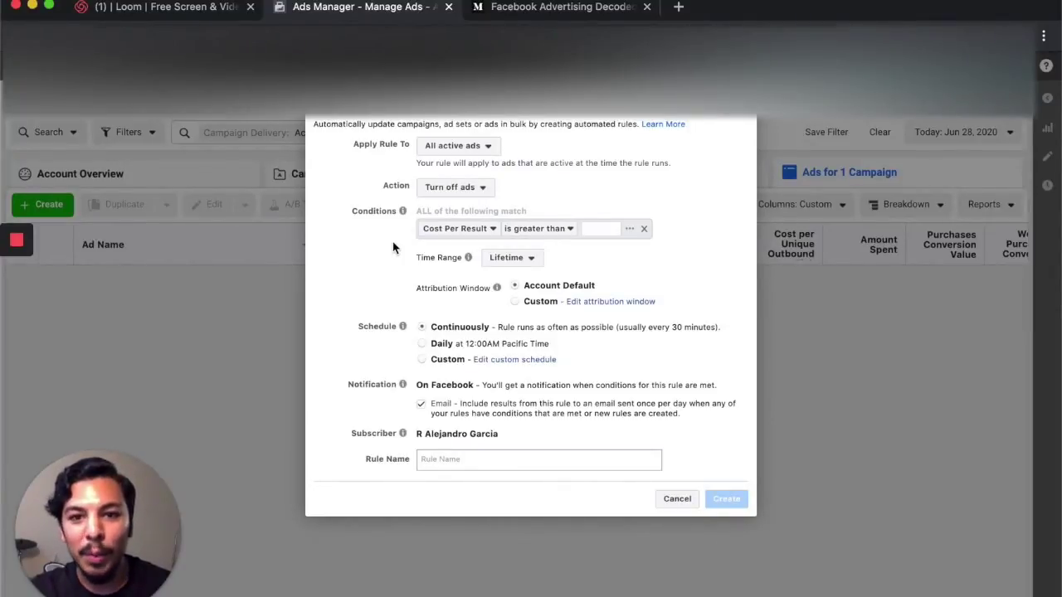
- Add a rule condition requiring Spent to be greater than $75
left_click(456, 230)
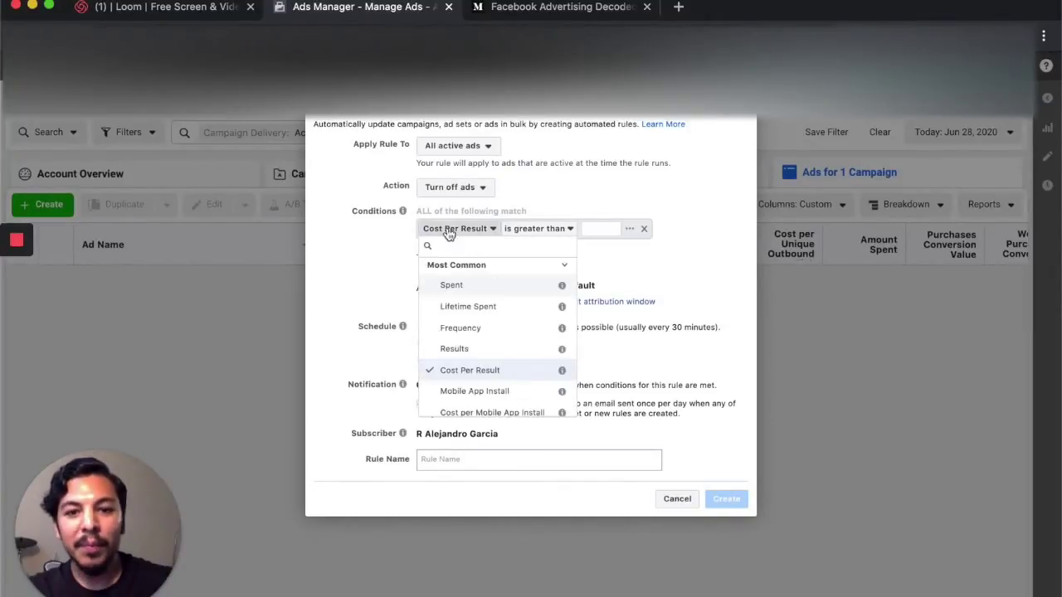
left_click(454, 286)
left_click(564, 229)
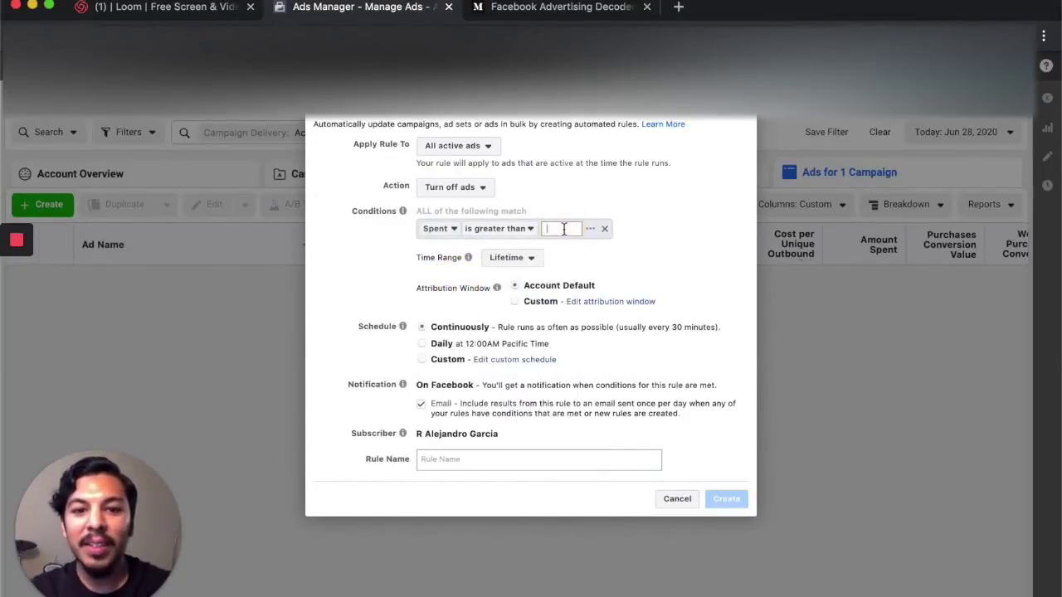
type("75")
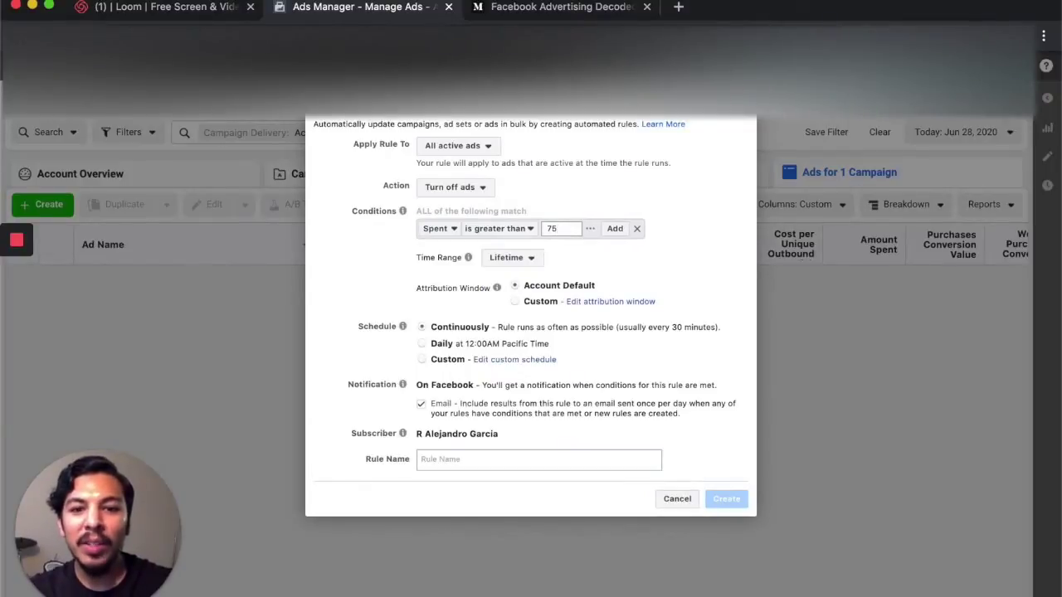
key("Return")
- Add a second rule condition requiring Purchases (Facebook Pixel) to be less than 1
left_click(515, 228)
left_click(533, 233)
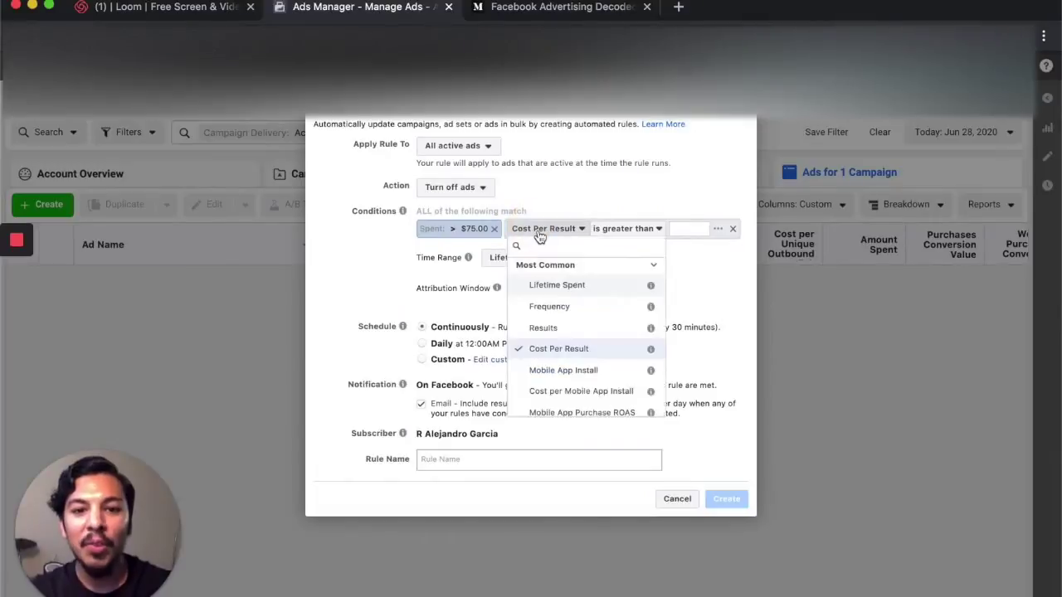
type("purchases")
left_click(572, 372)
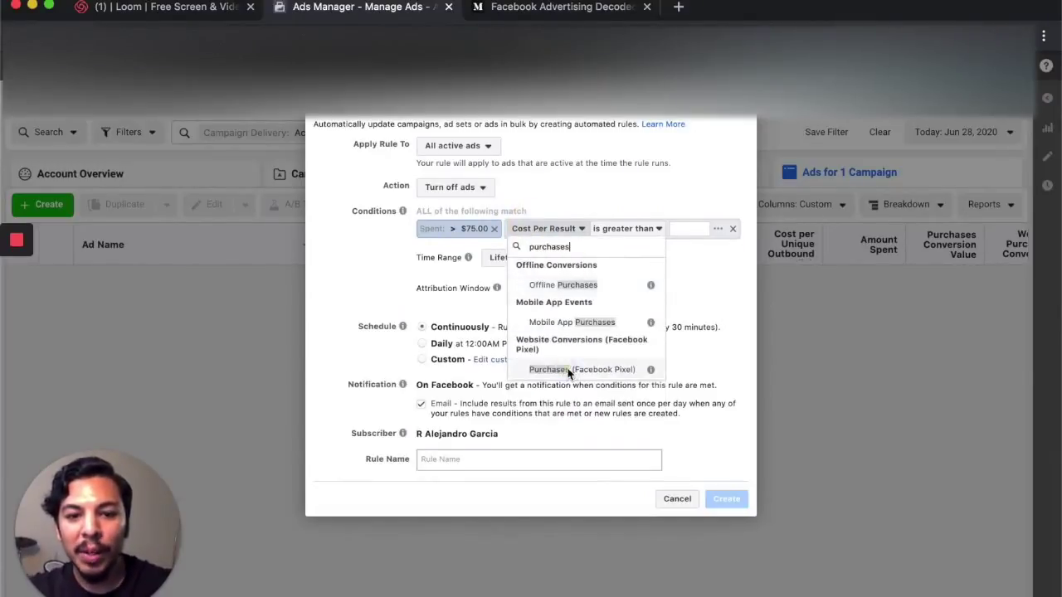
left_click(587, 253)
left_click(604, 288)
left_click(647, 252)
type("1")
left_click(701, 260)
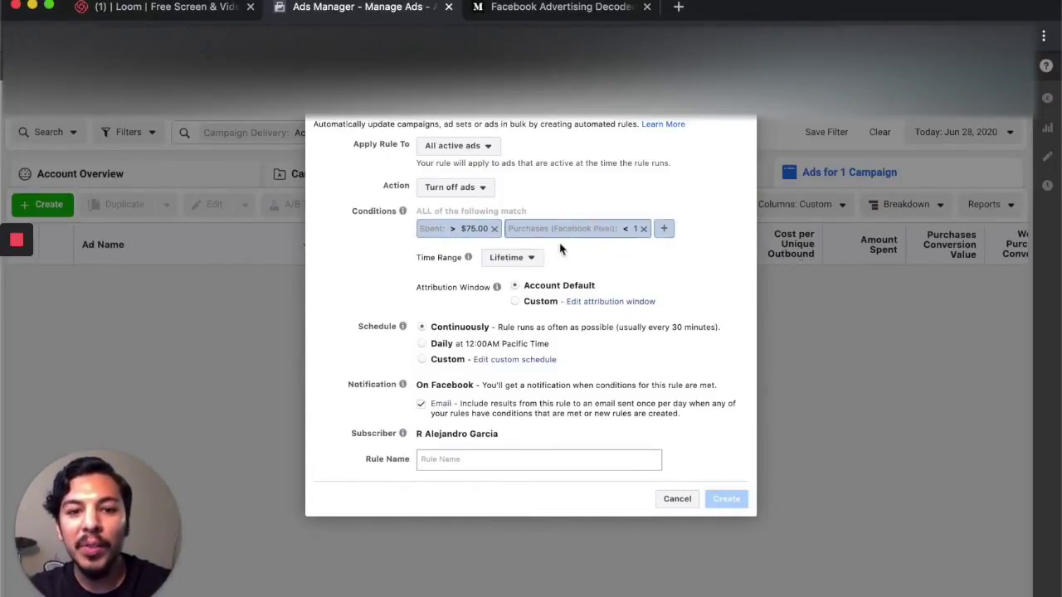
- Set the rule's time range to Last 30 days, including today, and name the rule "Spend > 75, Purchases < 1"
left_click(515, 260)
scroll(519, 323, "down", 2)
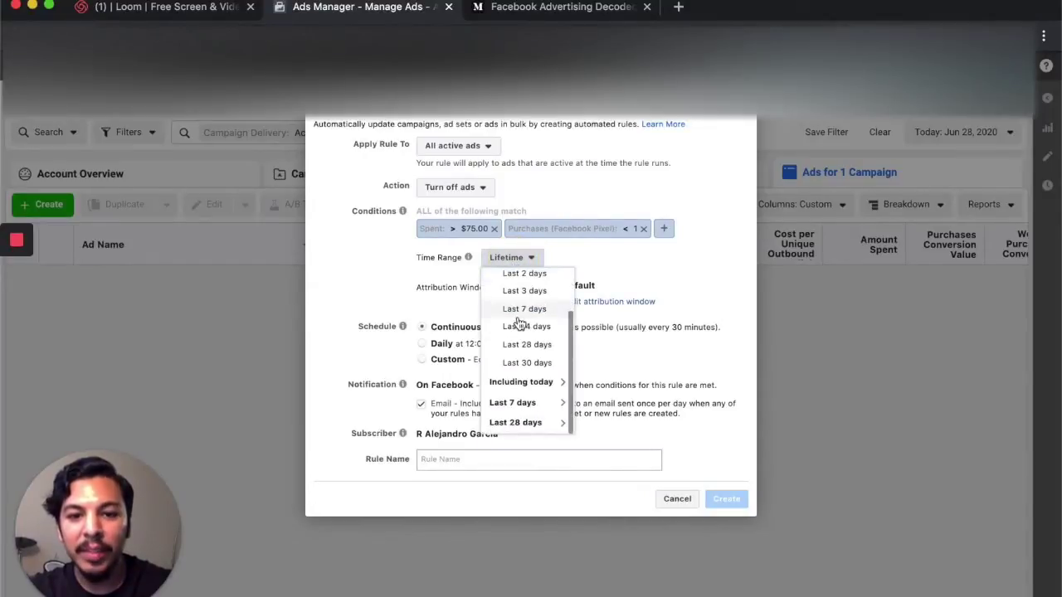
left_click(535, 385)
scroll(541, 393, "down", 3)
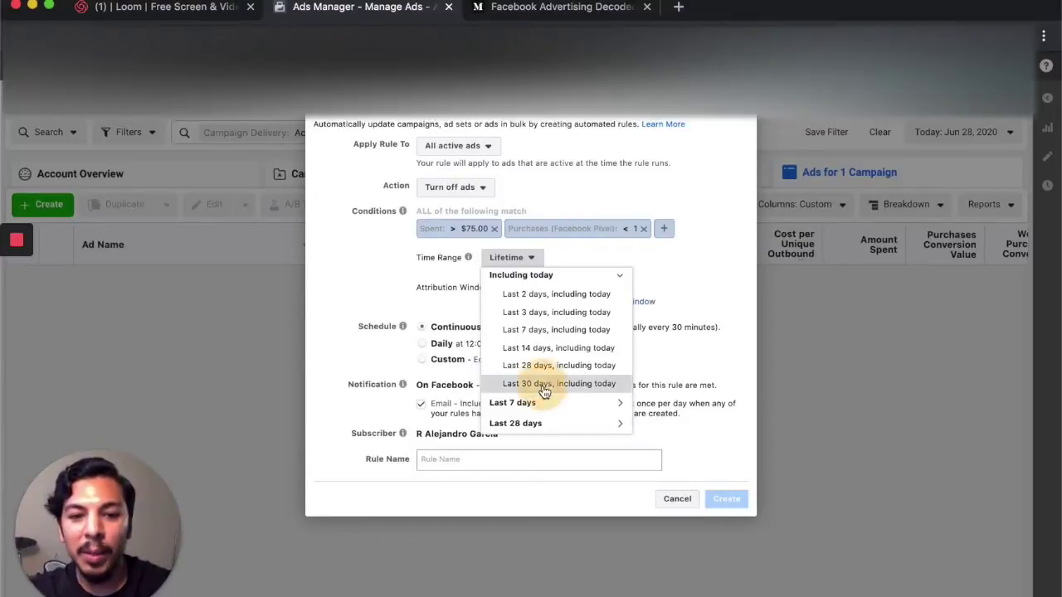
left_click(543, 386)
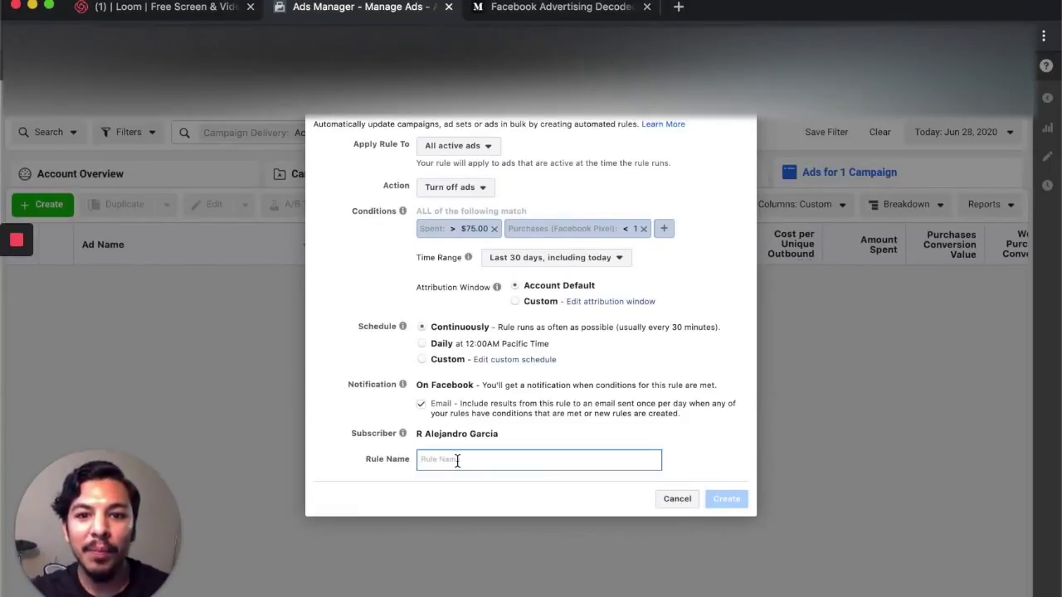
type("Spend > 75, Purchases < 1")
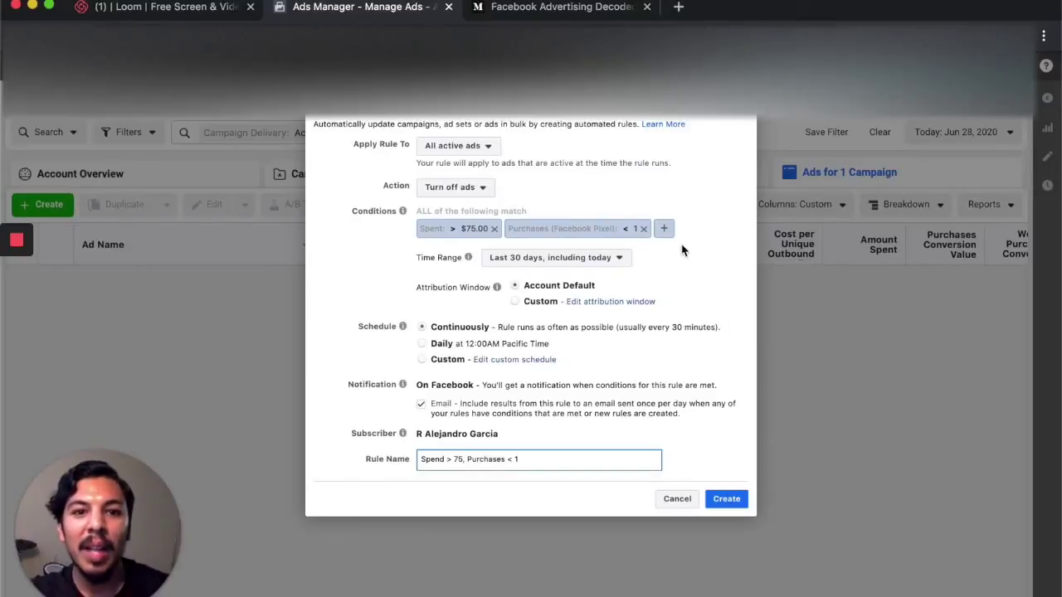
- Try a third condition, Cost per Checkout Initiated (Facebook Pixel) greater than $35, and remove it again
left_click(664, 229)
left_click(477, 258)
type("checkou")
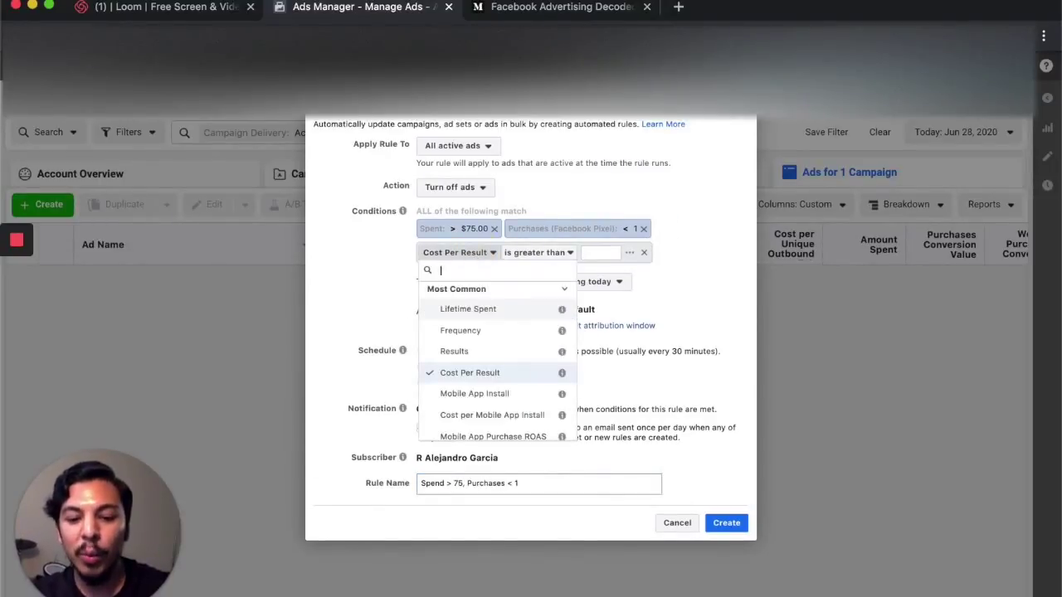
scroll(485, 297, "down", 5)
left_click(485, 297)
type("35")
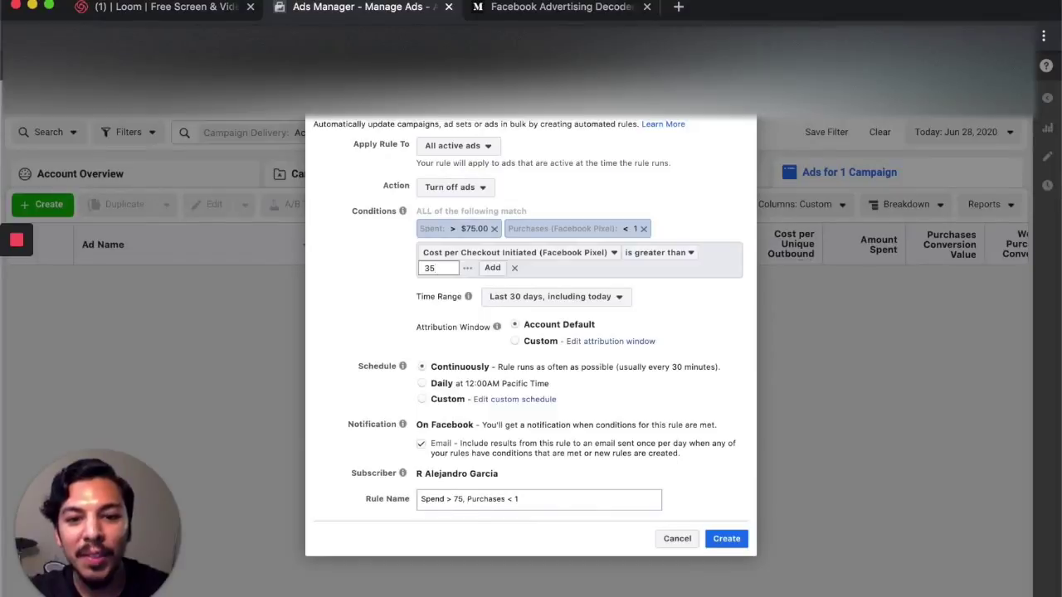
key("Return")
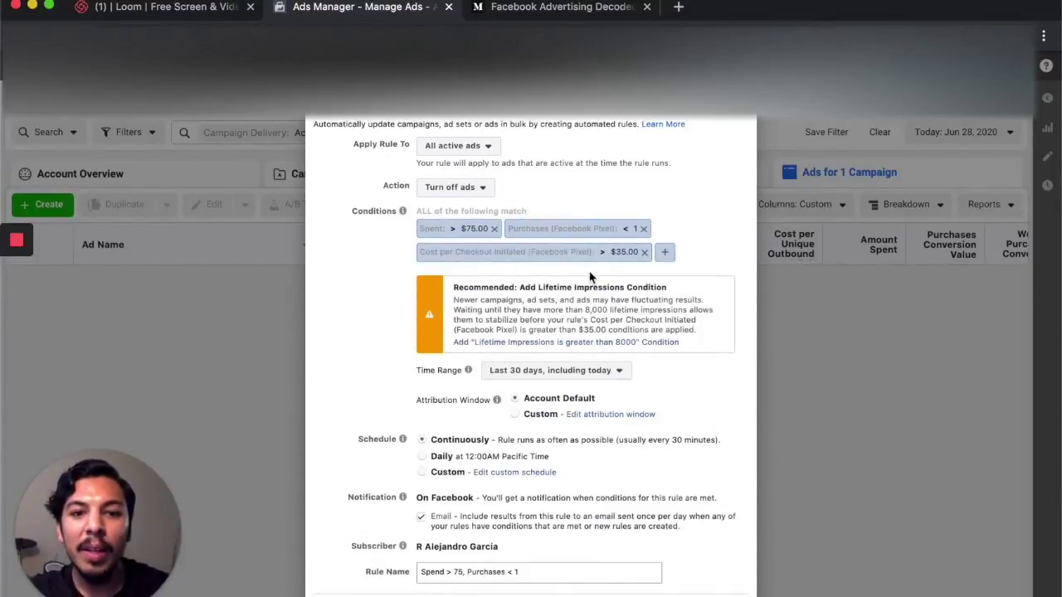
scroll(590, 276, "down", 1)
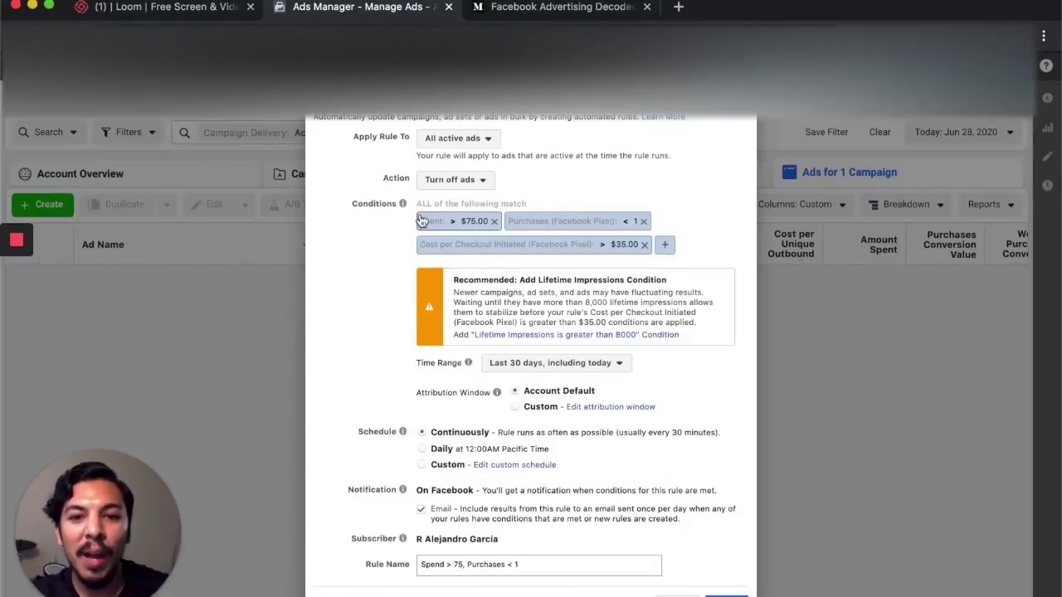
left_click(644, 244)
- Add a third rule condition requiring Checkouts Initiated (Facebook Pixel) to be less than 1
left_click(663, 227)
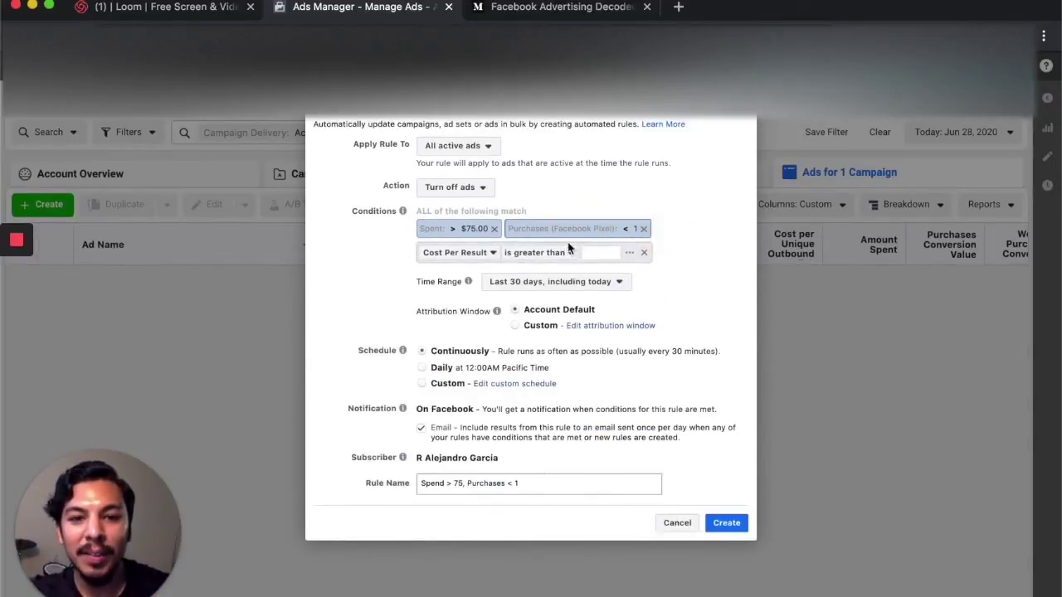
left_click(459, 254)
type("checkouy")
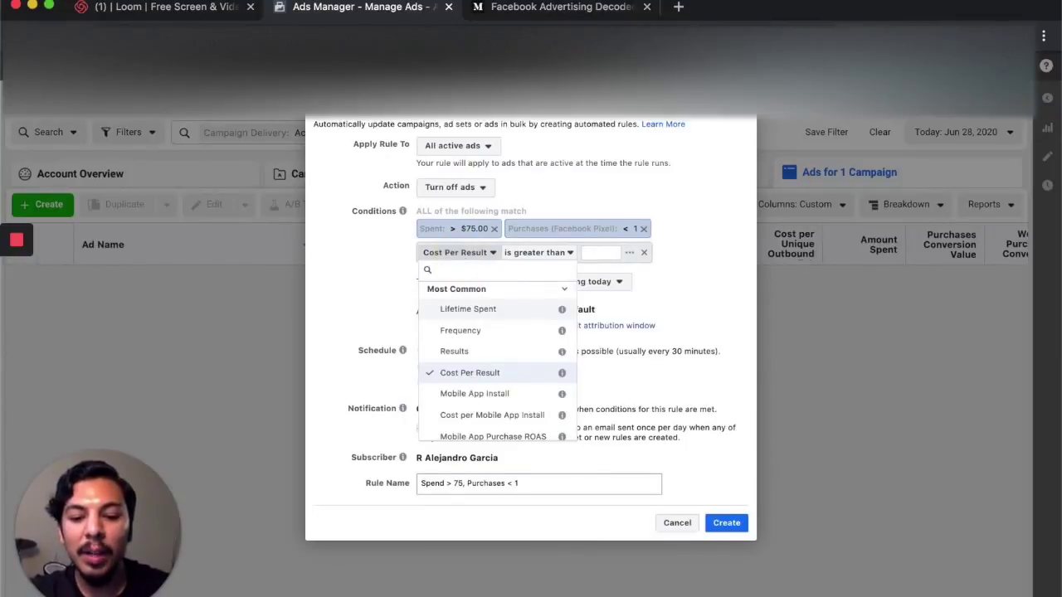
type("ts")
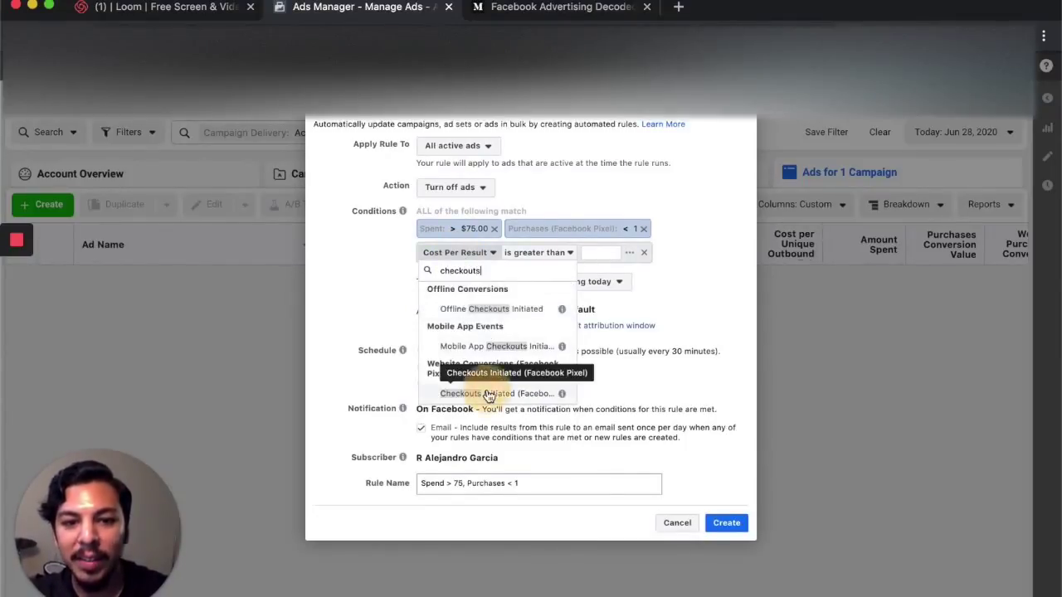
left_click(490, 396)
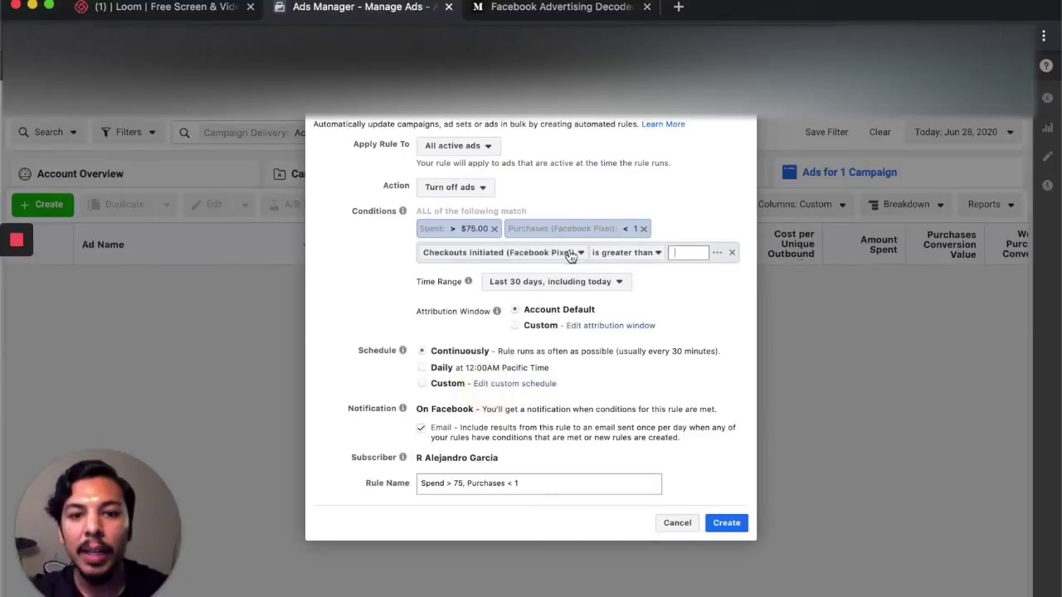
left_click(622, 252)
left_click(641, 287)
left_click(685, 253)
type("1")
key("Return")
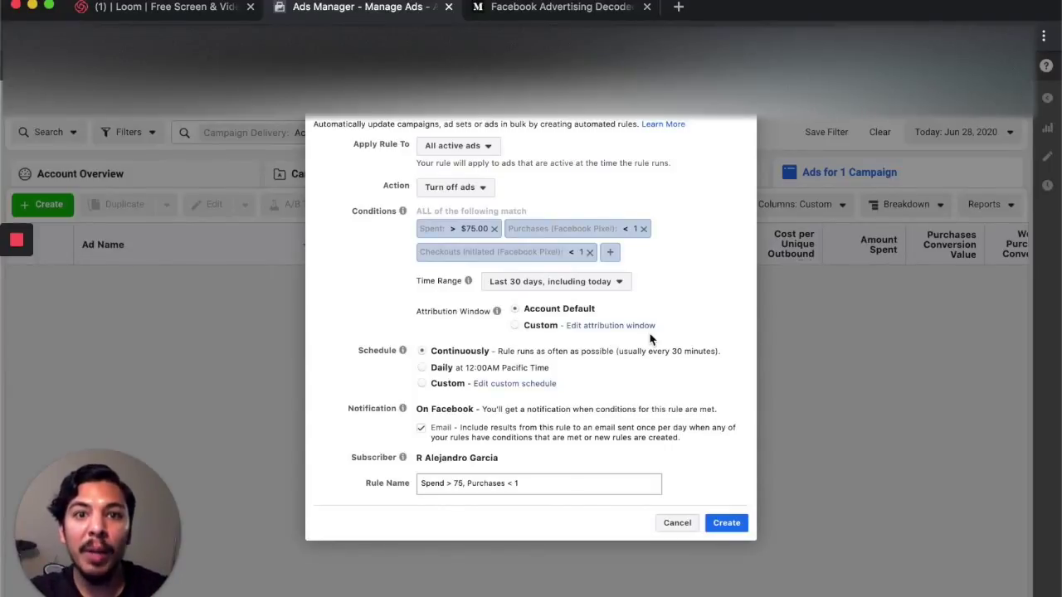
- Switch to the open Facebook advertising article to view the chart of sales contribution by advertising element
key("ctrl+Tab")
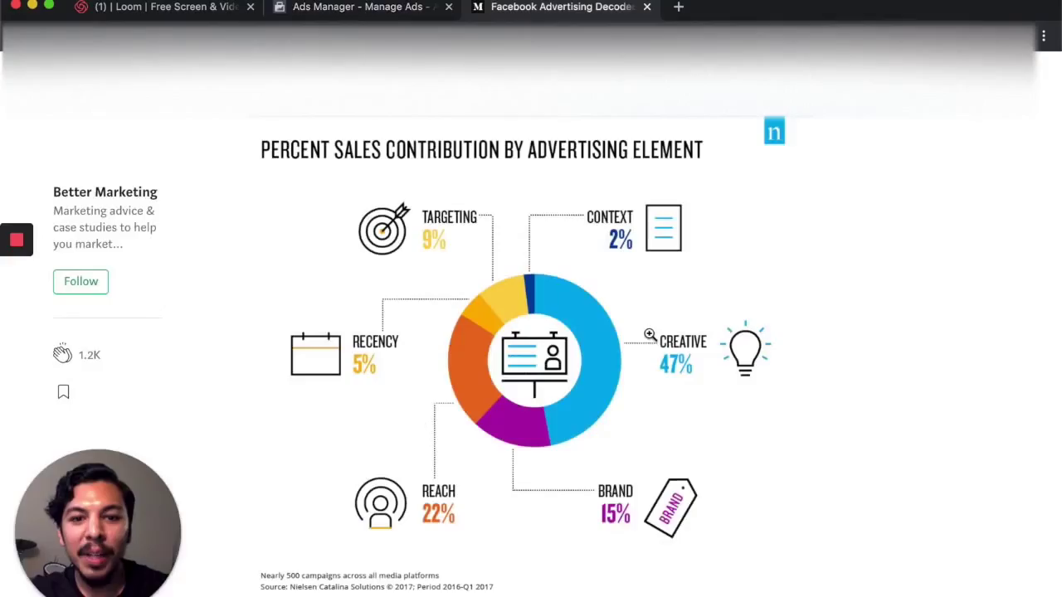